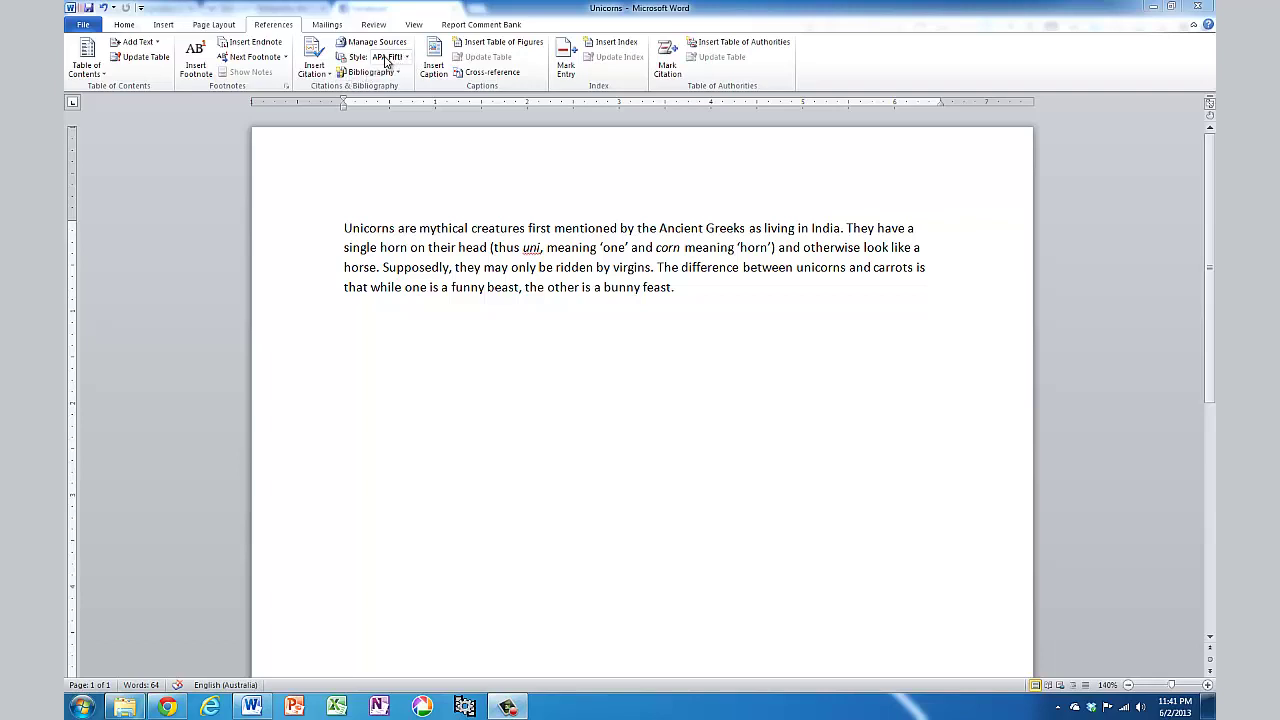
Step: Keep APA Fifth as the citation style and start a new source in the Source Manager
{"action": "left_click", "coordinate": [407, 58]}
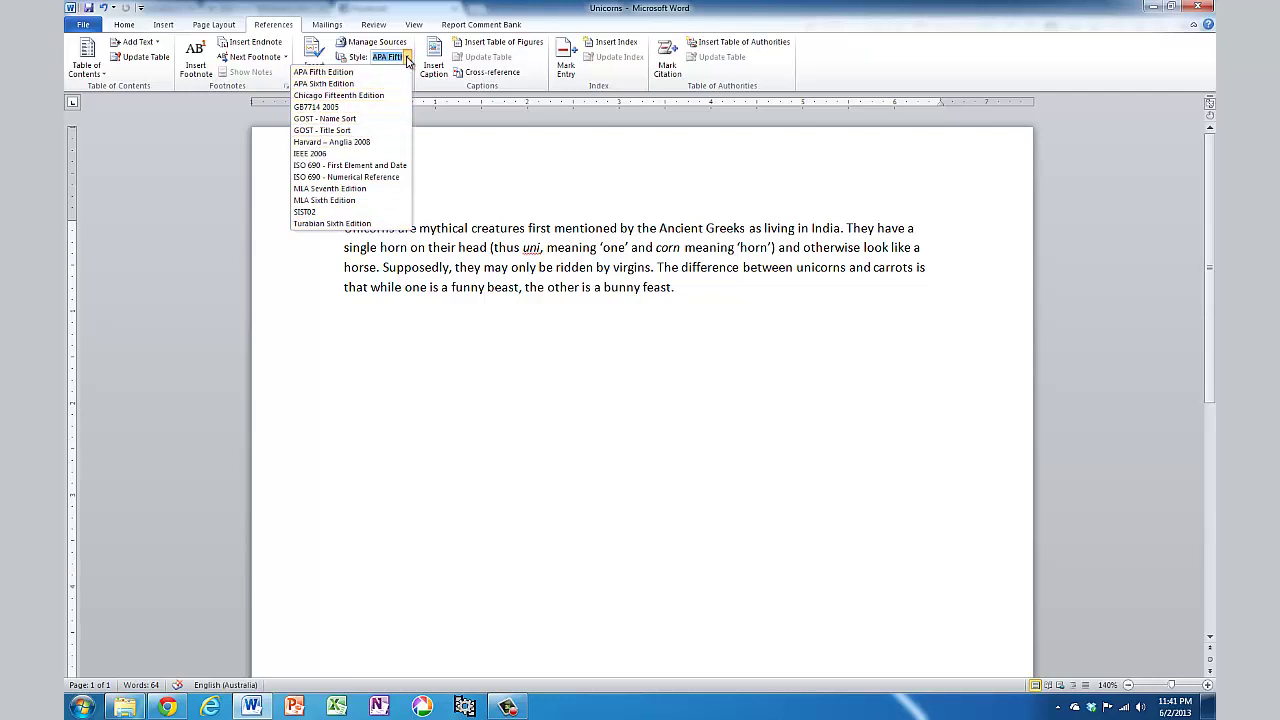
{"action": "left_click", "coordinate": [407, 61]}
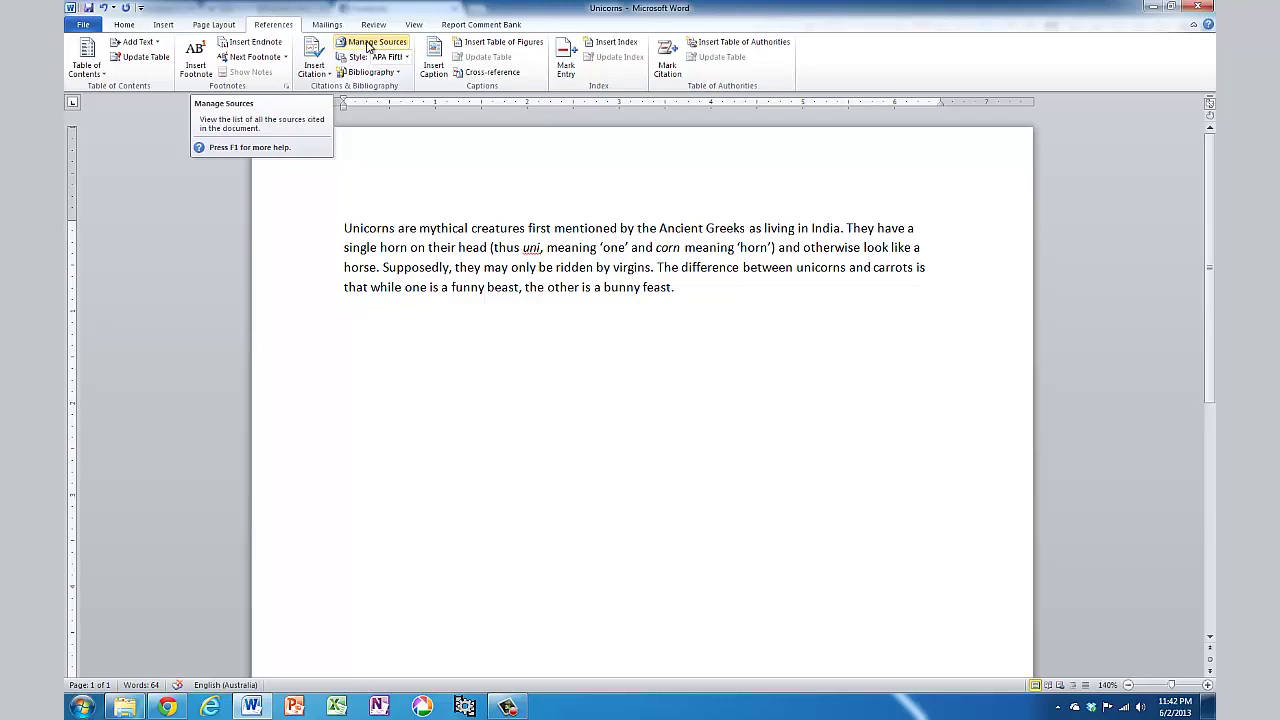
{"action": "left_click", "coordinate": [368, 46]}
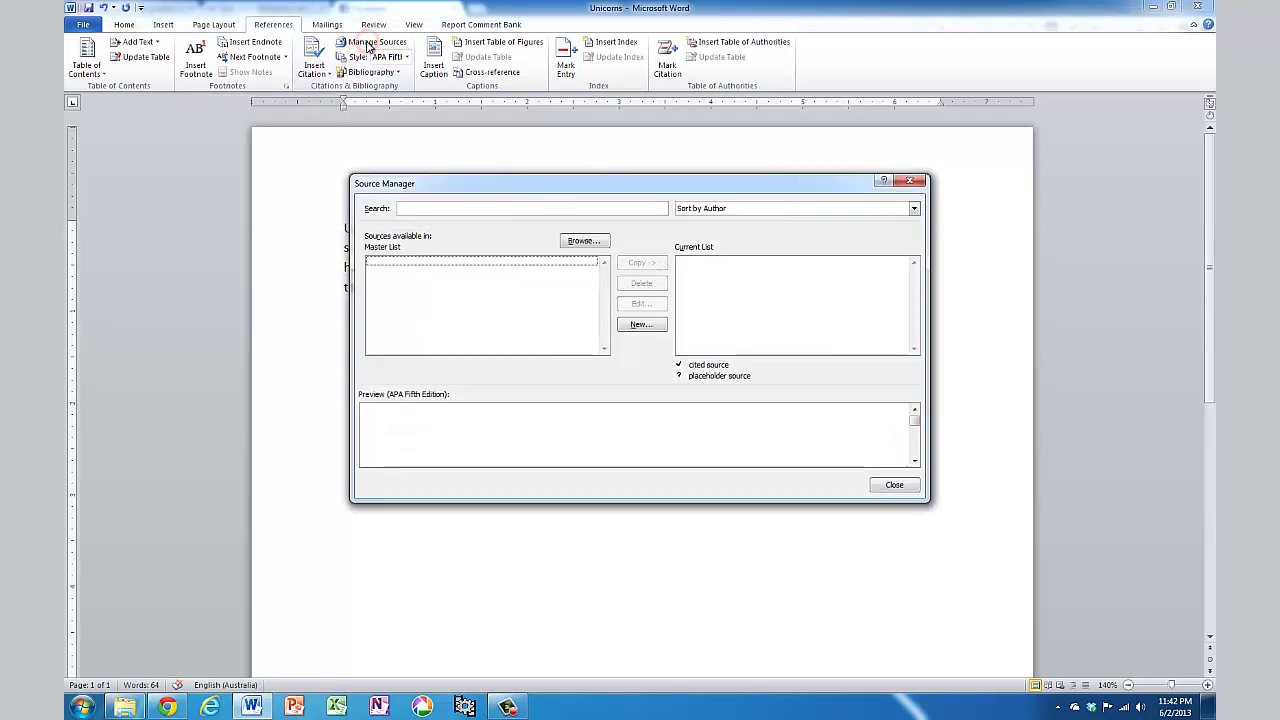
{"action": "left_click", "coordinate": [645, 325]}
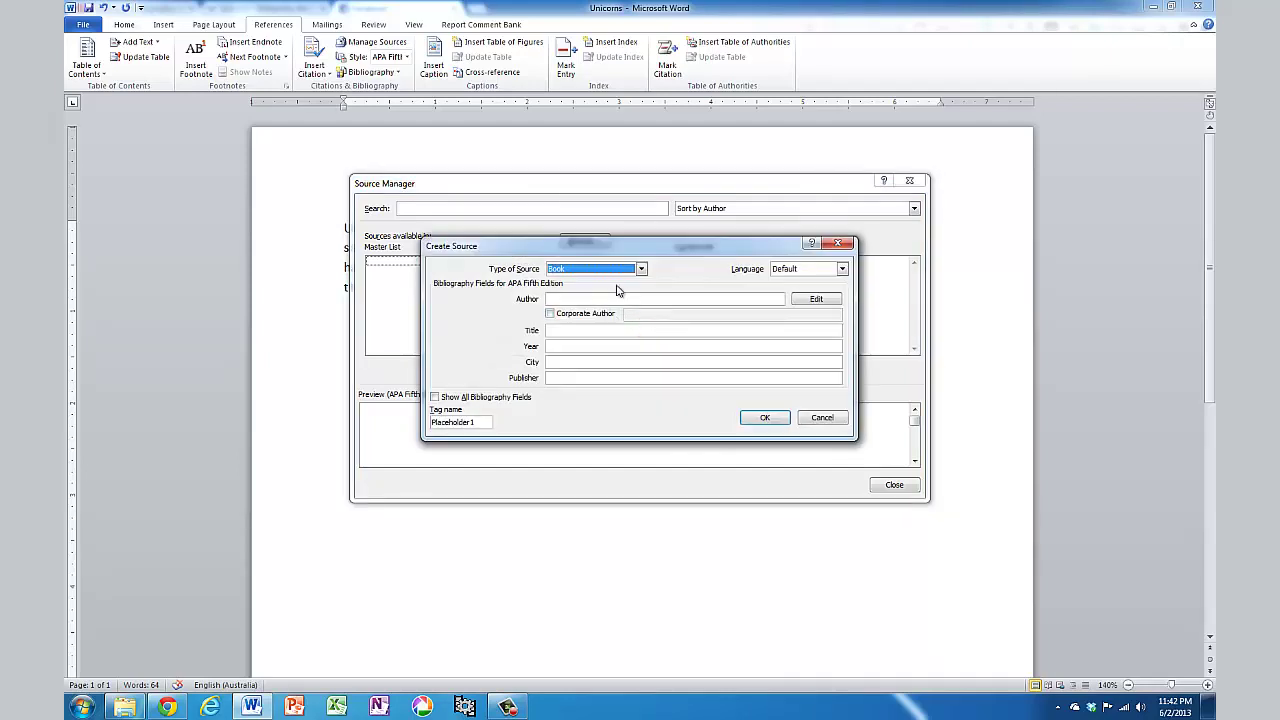
Step: Enter the book's author, title Unicorny jokes, year 1974, city Hong Kong, publisher Silly Books, and save
{"action": "left_click", "coordinate": [560, 300]}
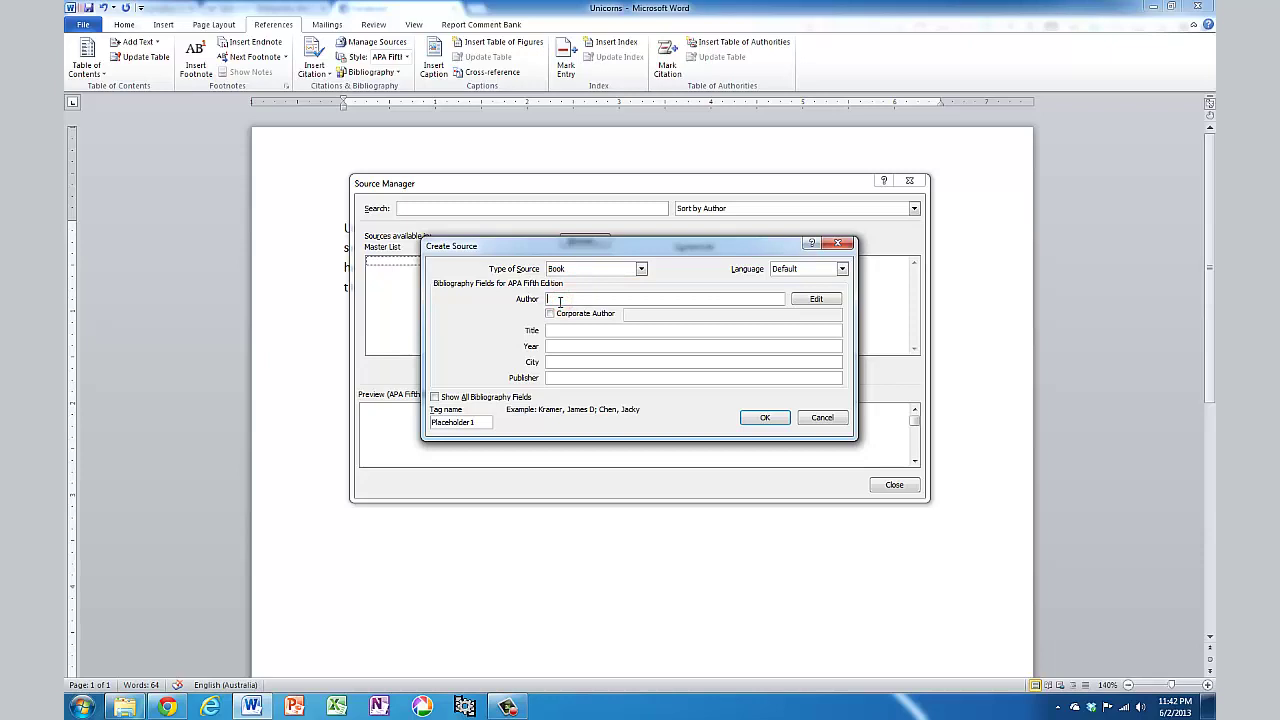
{"action": "type", "text": "Bob Dy"}
{"action": "key", "text": "Tab"}
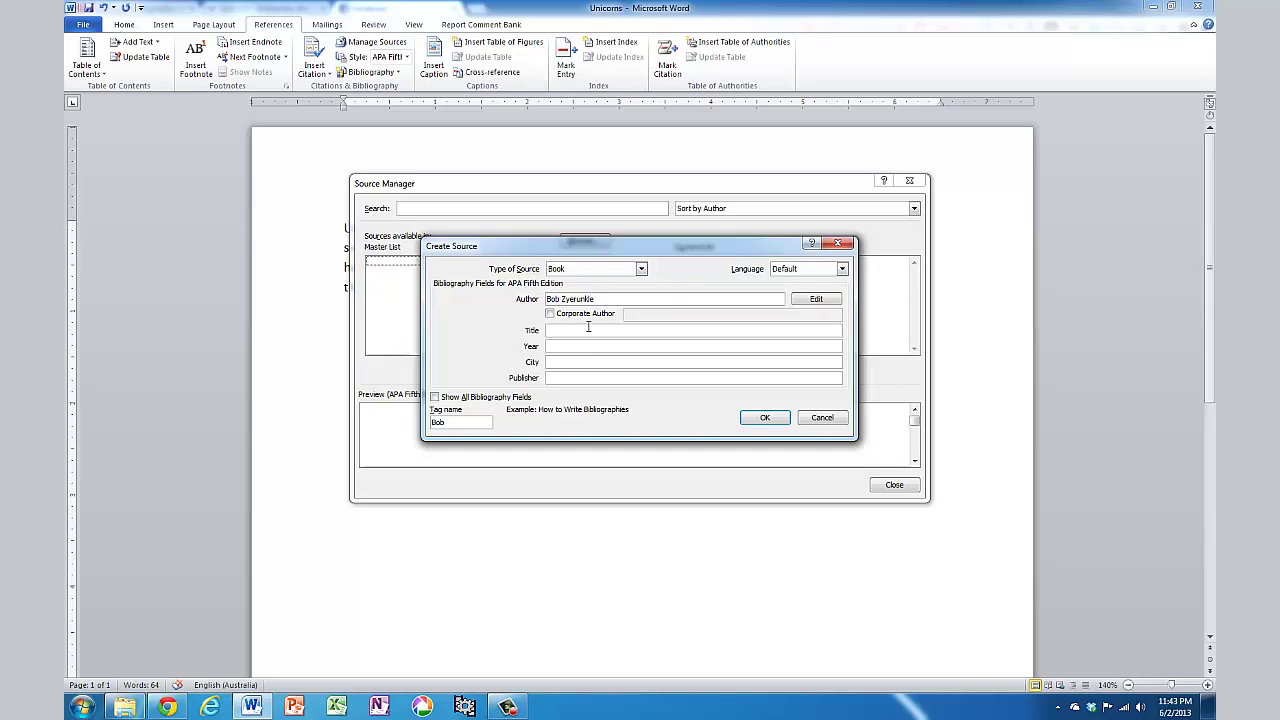
{"action": "type", "text": "Unicorny jokes"}
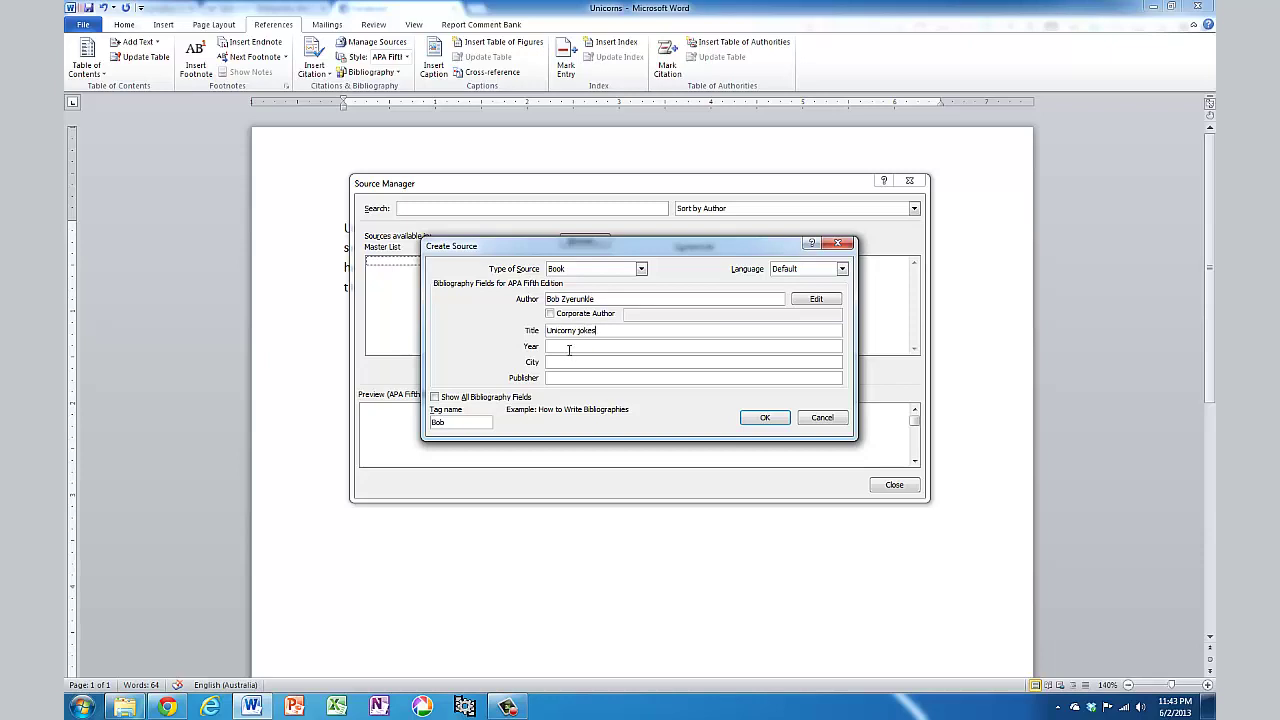
{"action": "left_click", "coordinate": [569, 346]}
{"action": "type", "text": "1974"}
{"action": "left_click", "coordinate": [576, 361]}
{"action": "type", "text": "Hong Kong"}
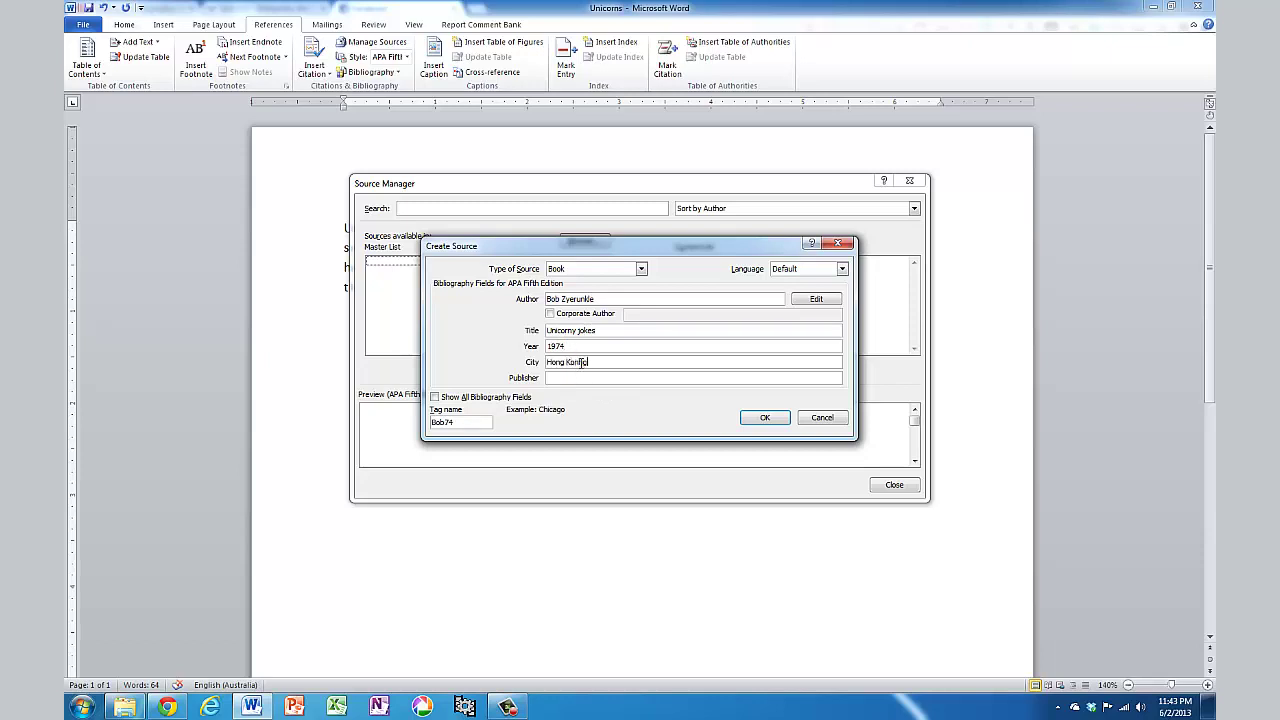
{"action": "left_click", "coordinate": [575, 379]}
{"action": "type", "text": "Silly Books"}
{"action": "left_click", "coordinate": [765, 417]}
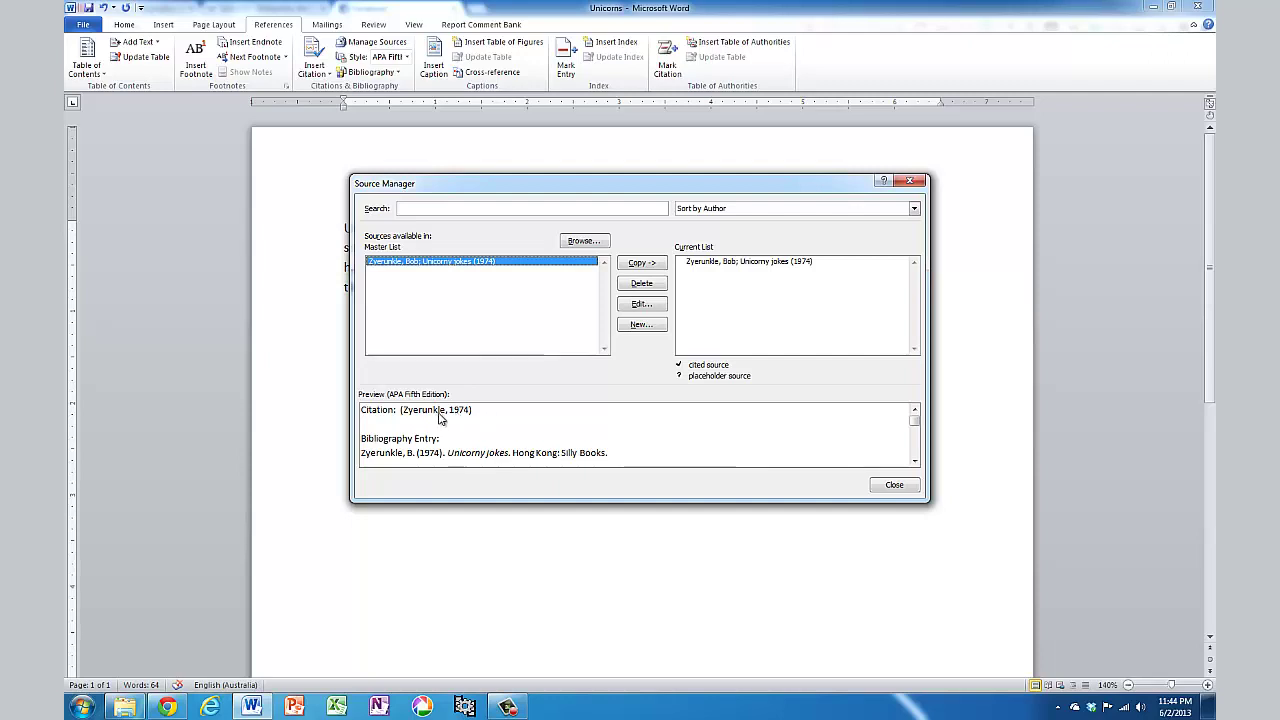
Step: Start a second source and set its type to Web site
{"action": "left_click", "coordinate": [642, 325]}
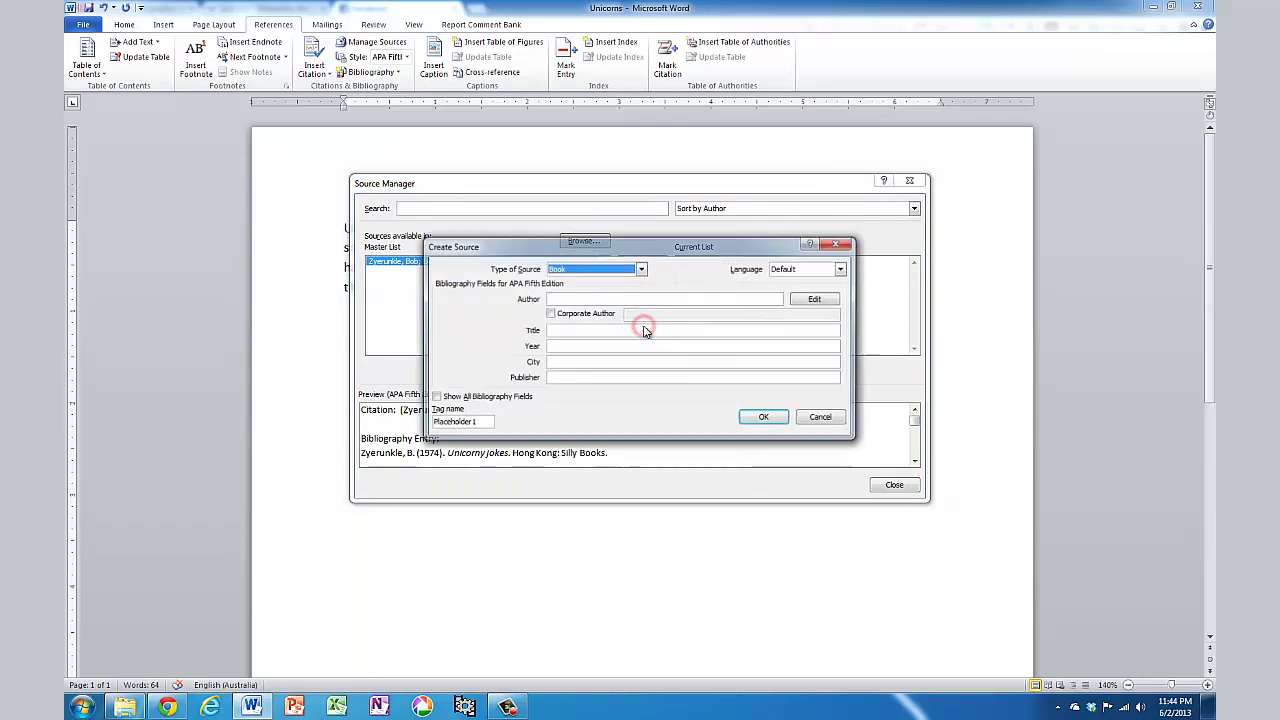
{"action": "left_click", "coordinate": [641, 268]}
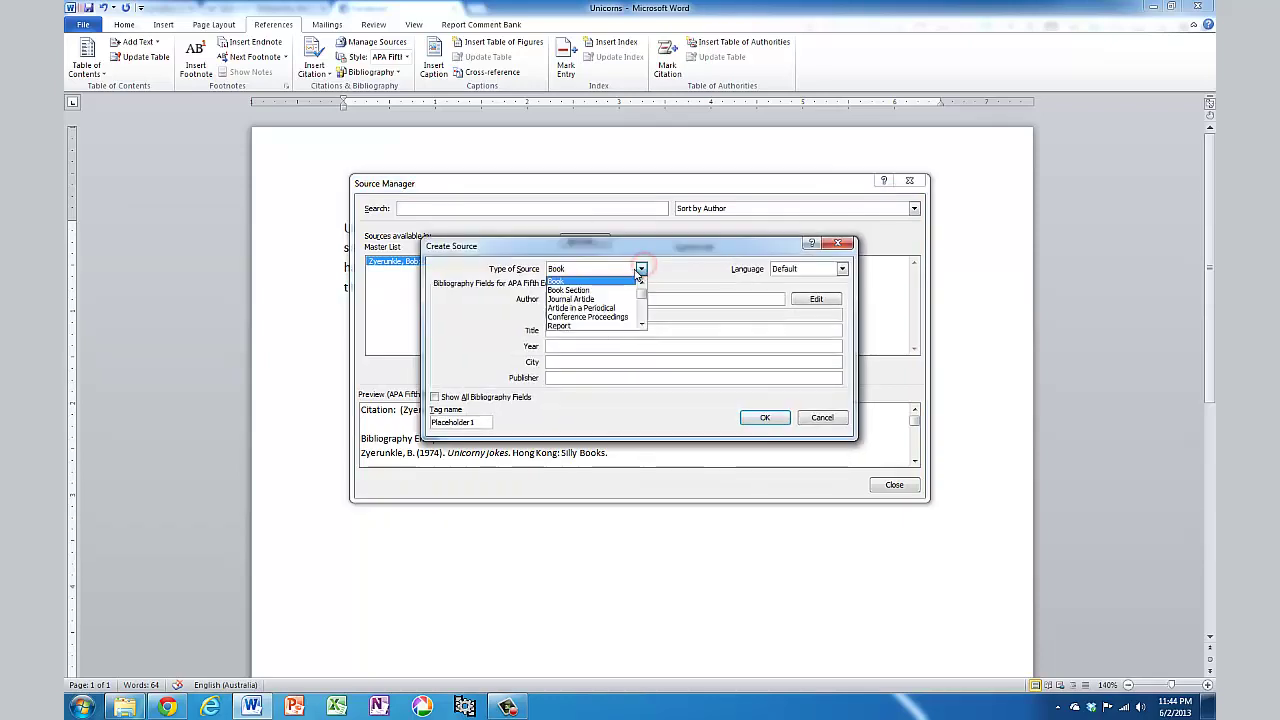
{"action": "scroll", "coordinate": [605, 293], "scroll_direction": "down", "scroll_amount": 1}
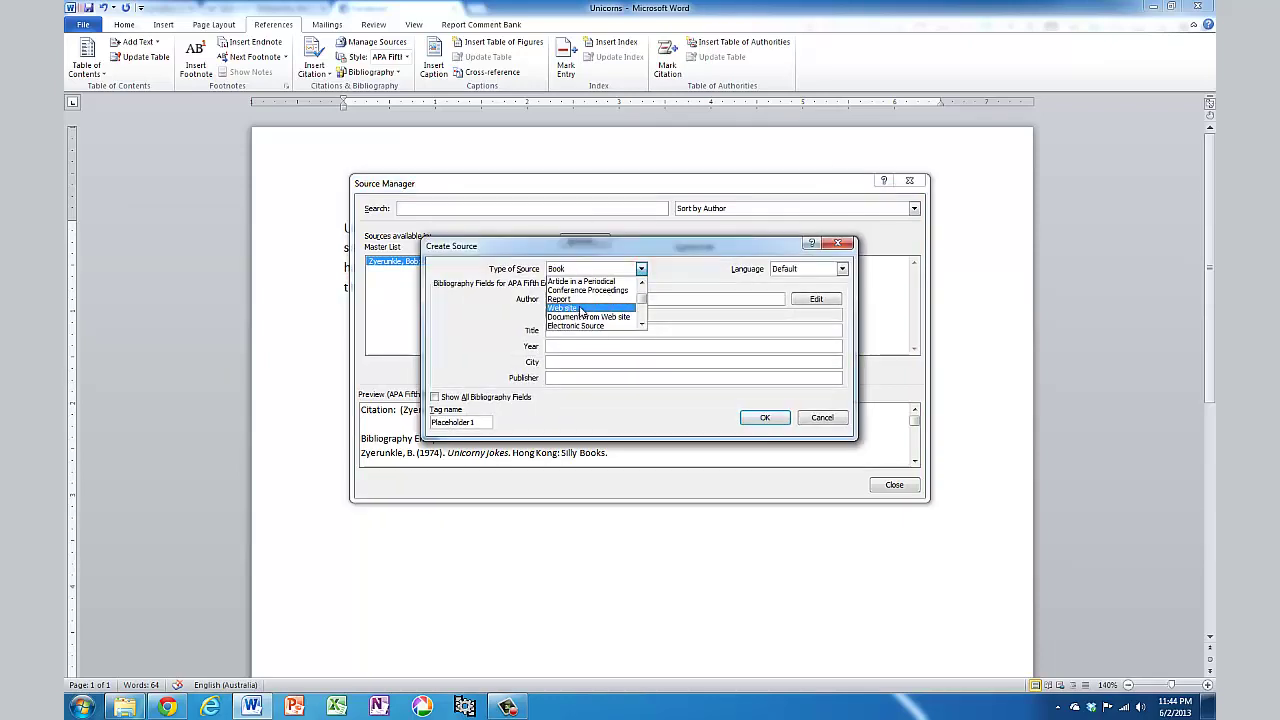
{"action": "left_click", "coordinate": [572, 308]}
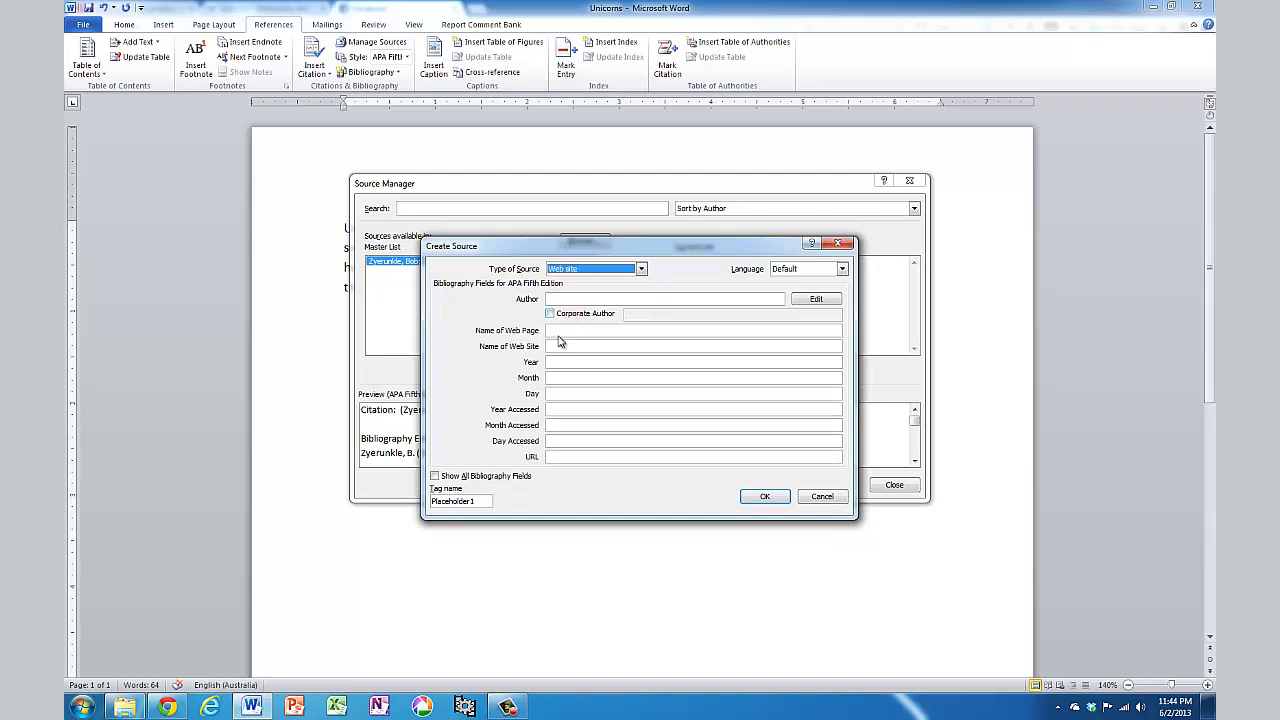
{"action": "left_click", "coordinate": [557, 331]}
Step: Enter 'Wikipedia' as the site name and 'Unicorn' as the web page name
{"action": "left_click", "coordinate": [552, 344]}
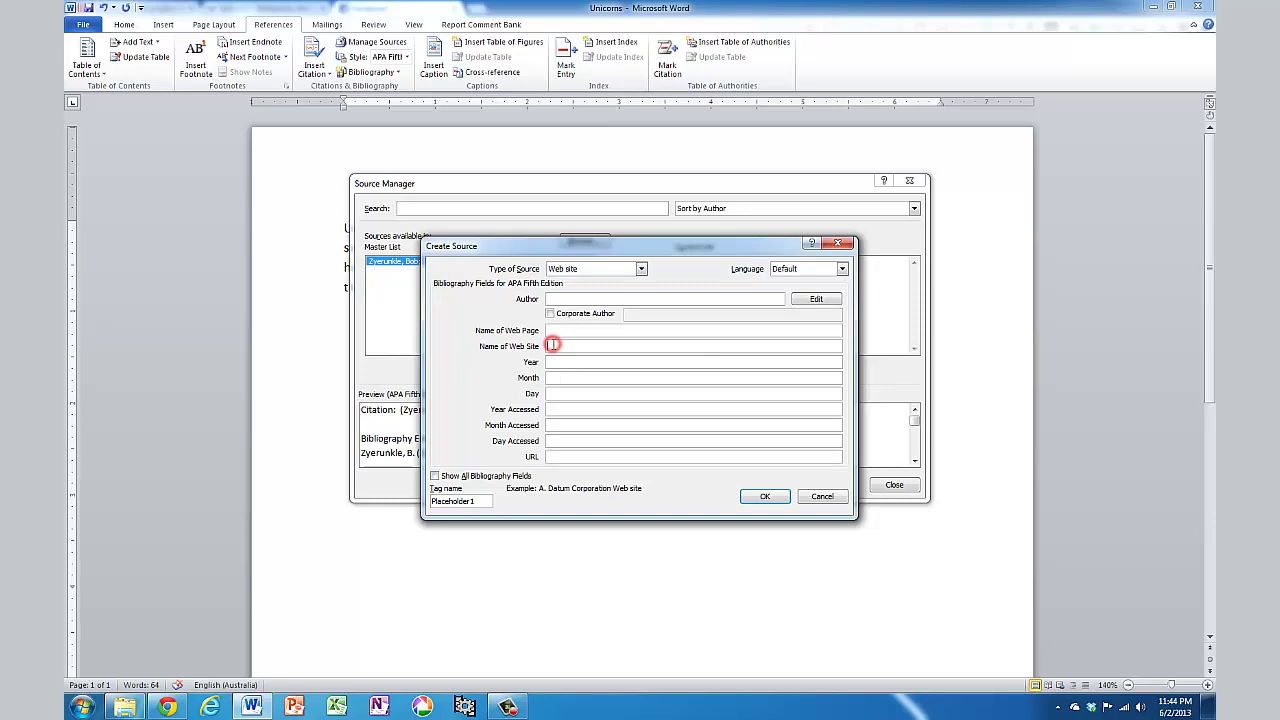
{"action": "type", "text": "Wikipedia"}
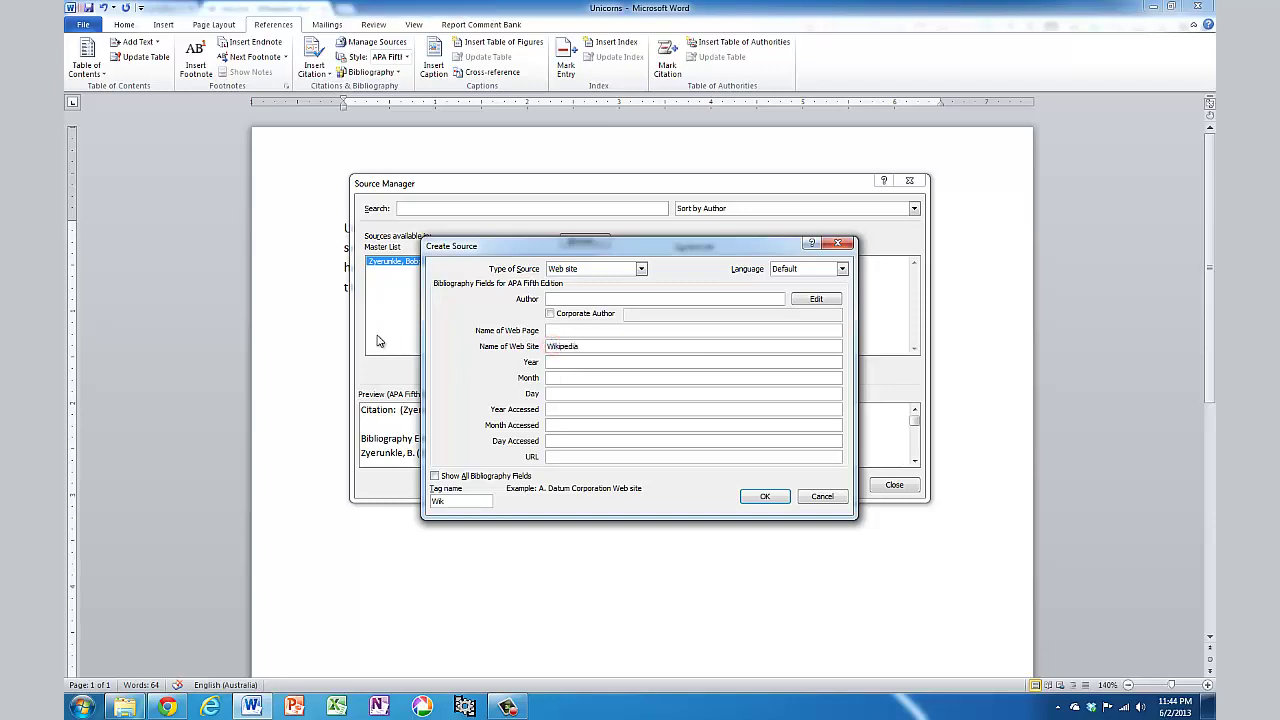
{"action": "left_click", "coordinate": [166, 707]}
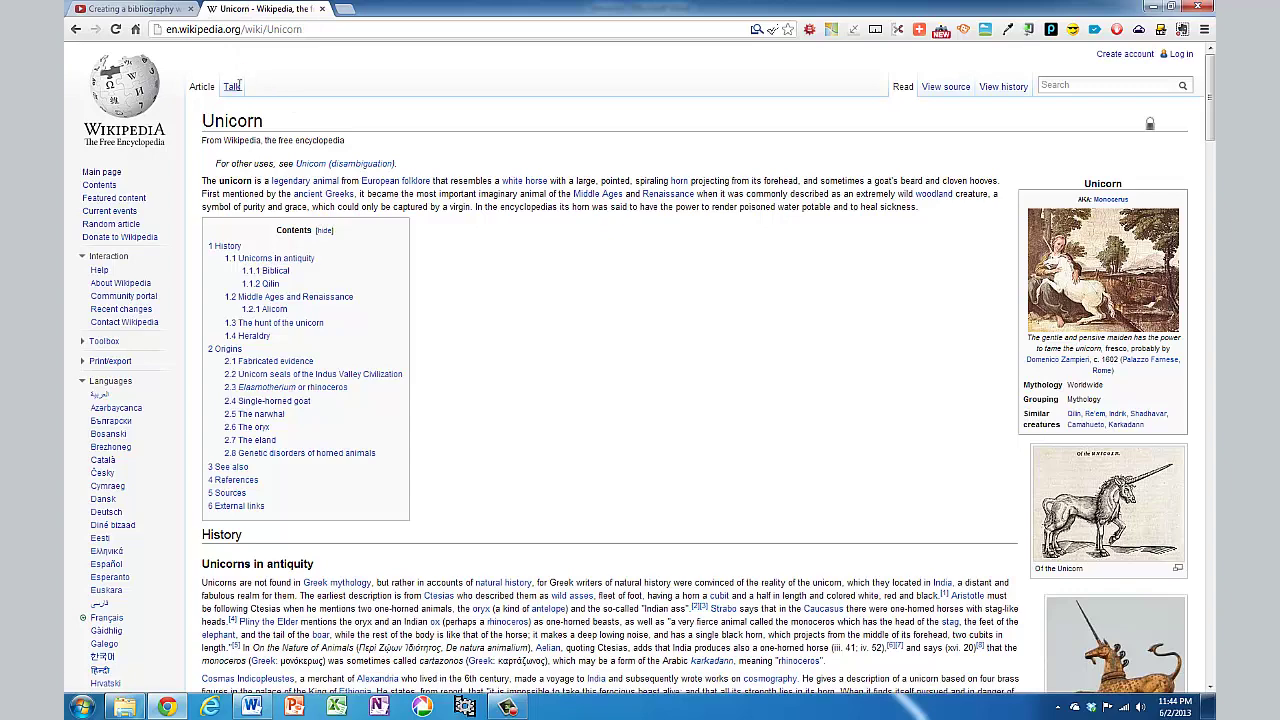
{"action": "left_click", "coordinate": [258, 706]}
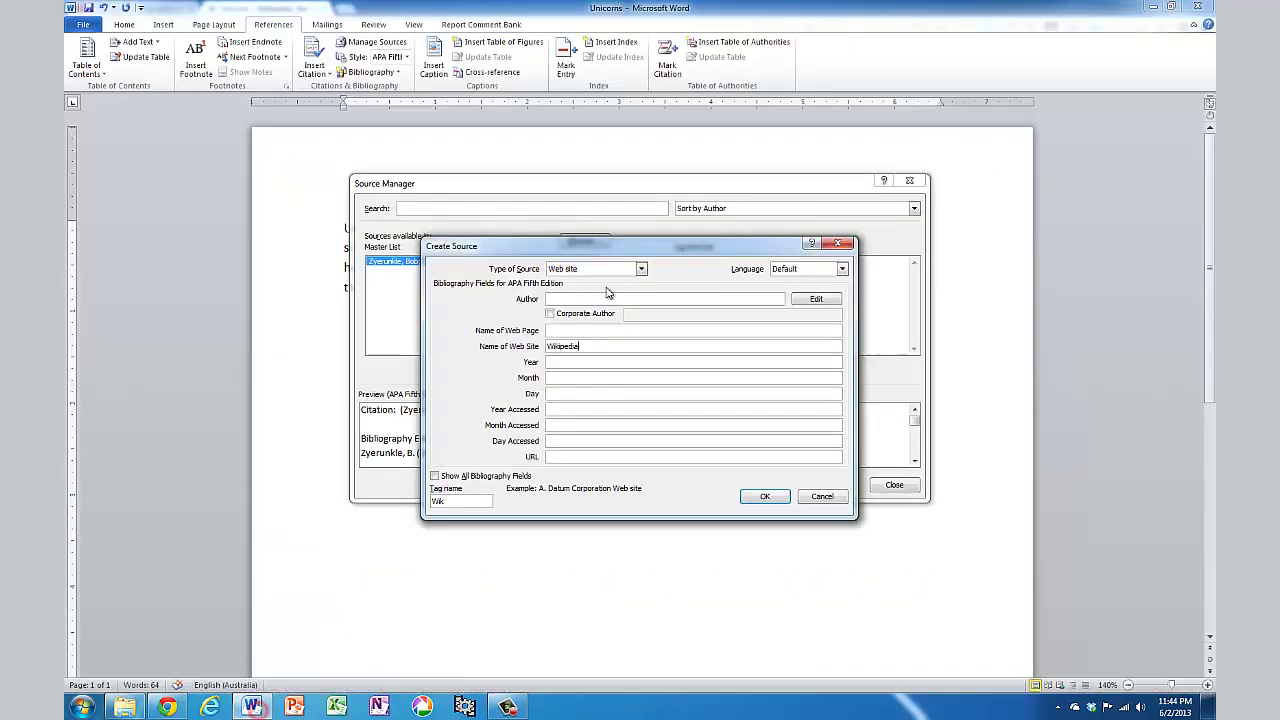
{"action": "left_click", "coordinate": [573, 333]}
{"action": "type", "text": "Unicorn"}
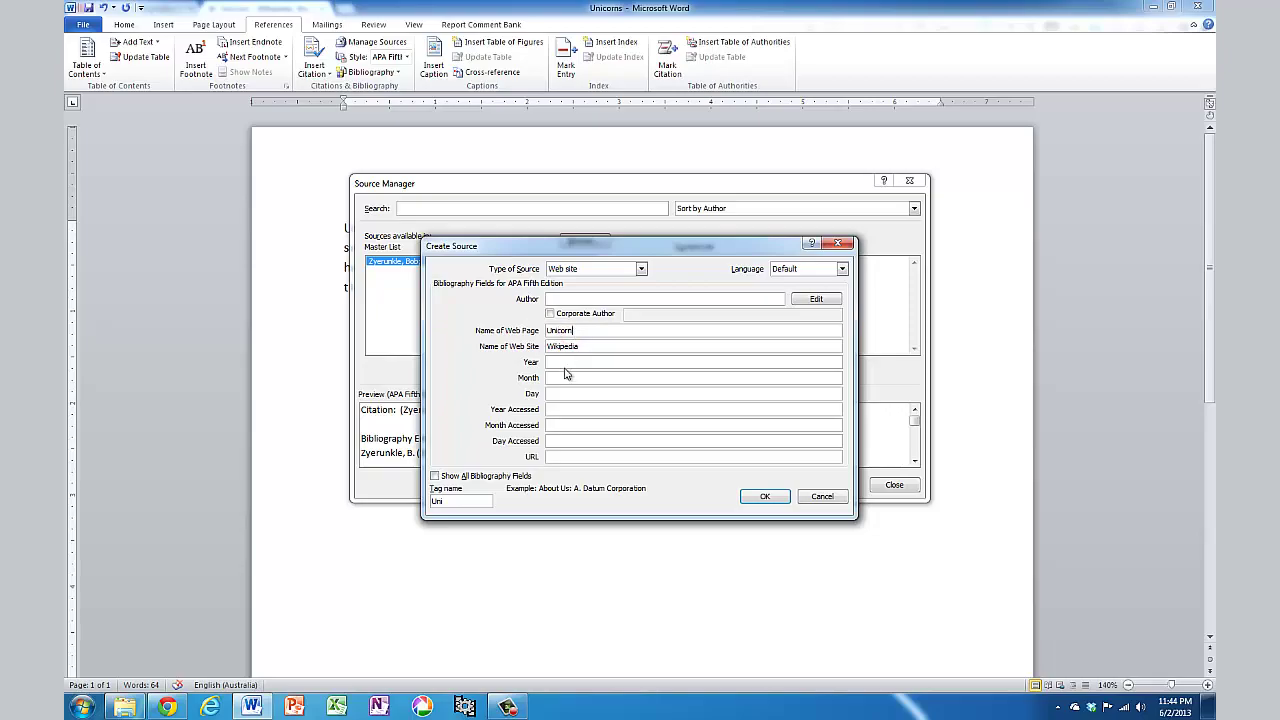
Step: Check the Wikipedia Unicorn article's last-modified date in Chrome, then return to the source's year fields
{"action": "left_click", "coordinate": [167, 706]}
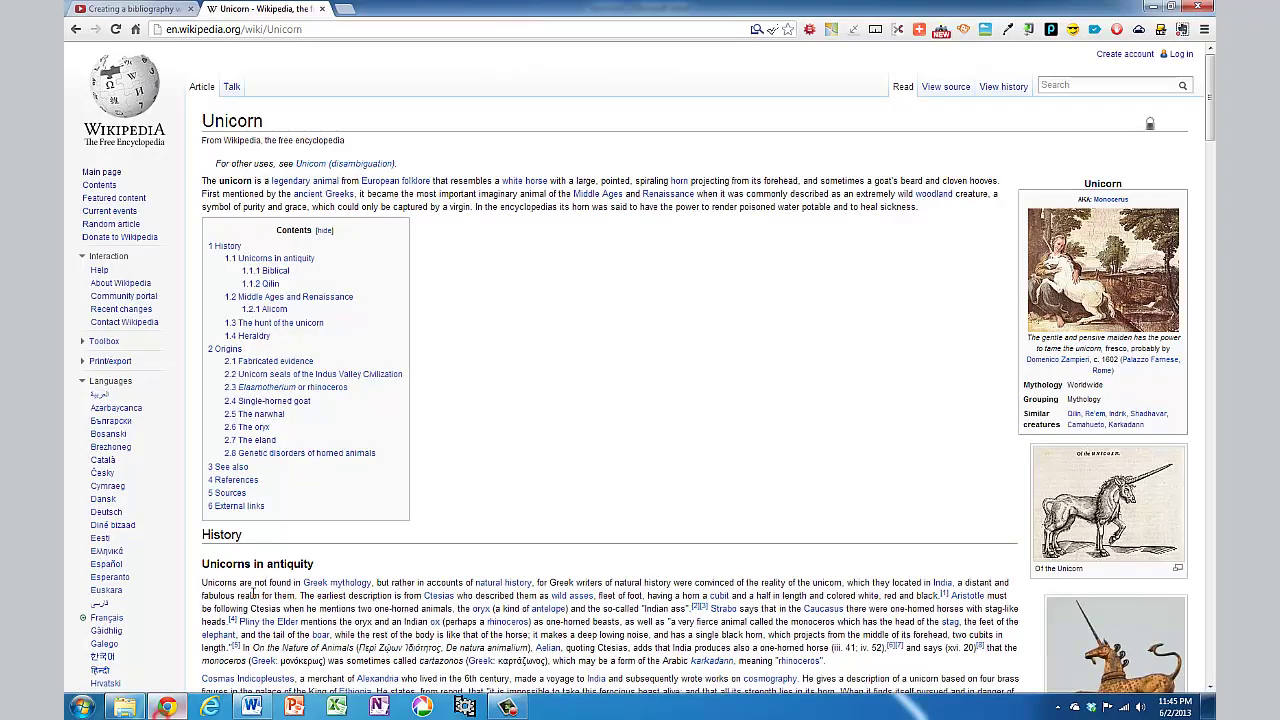
{"action": "left_click_drag", "start_coordinate": [1210, 90], "coordinate": [1175, 676]}
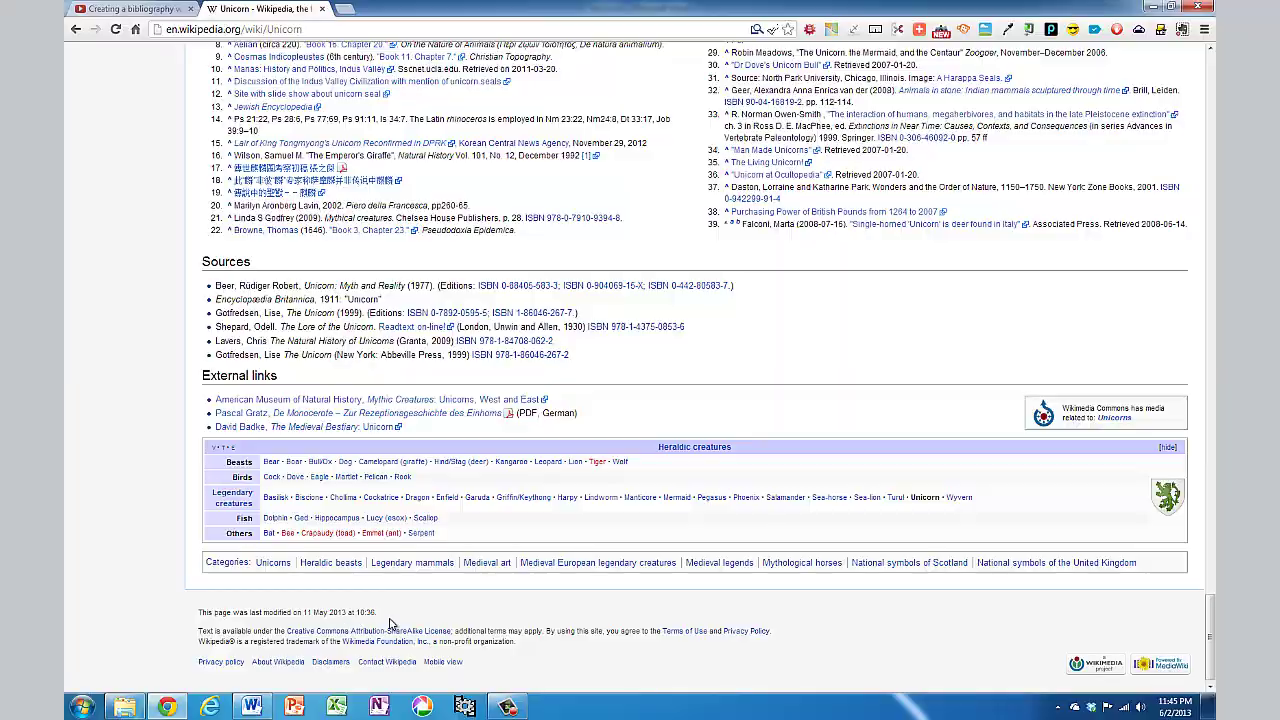
{"action": "left_click_drag", "start_coordinate": [1210, 645], "coordinate": [1207, 100]}
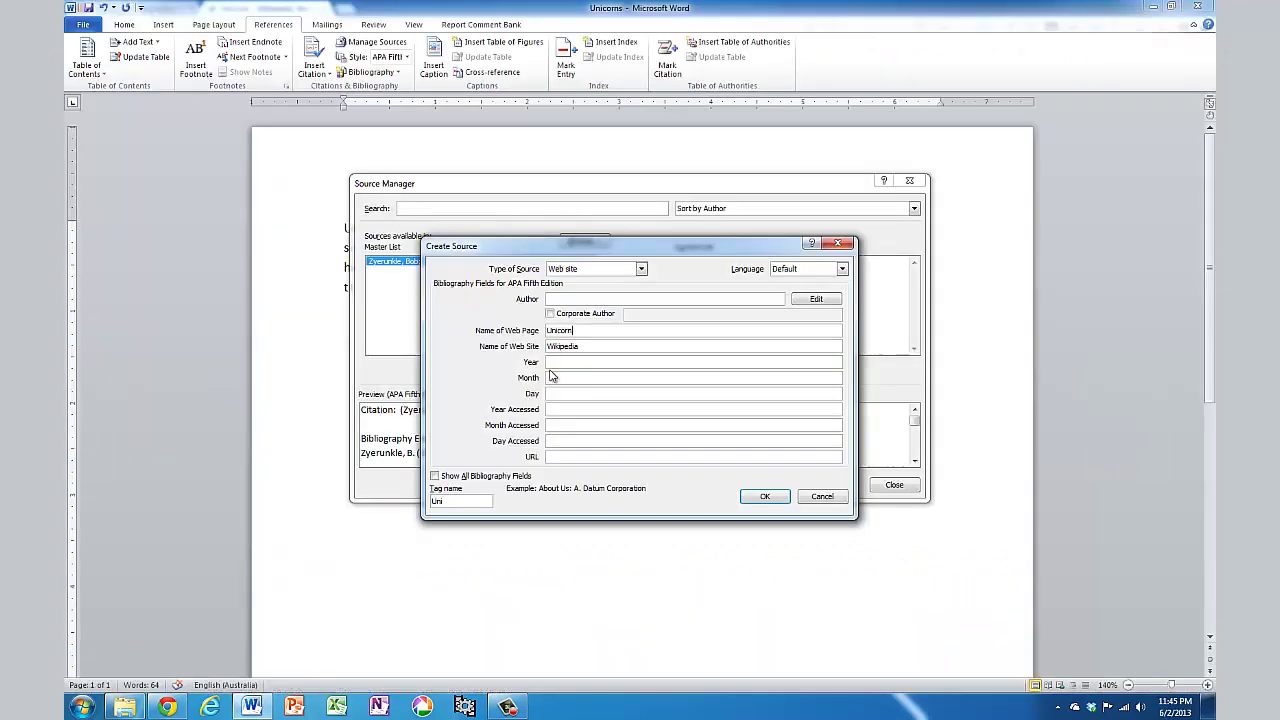
{"action": "left_click", "coordinate": [555, 363]}
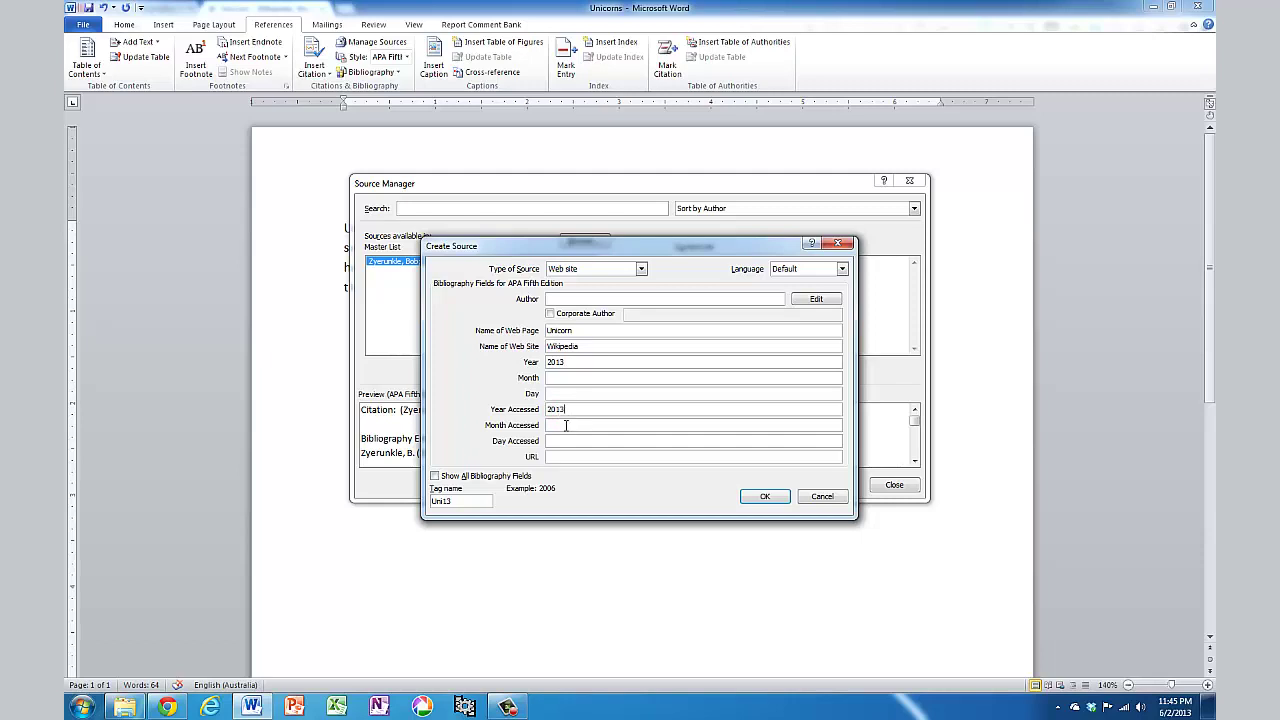
Step: Enter June as the month and 2 as the day accessed
{"action": "left_click", "coordinate": [566, 425]}
{"action": "type", "text": "June"}
{"action": "left_click", "coordinate": [565, 441]}
Step: Copy the Wikipedia article's address from Chrome into the URL field and save the source
{"action": "left_click", "coordinate": [170, 707]}
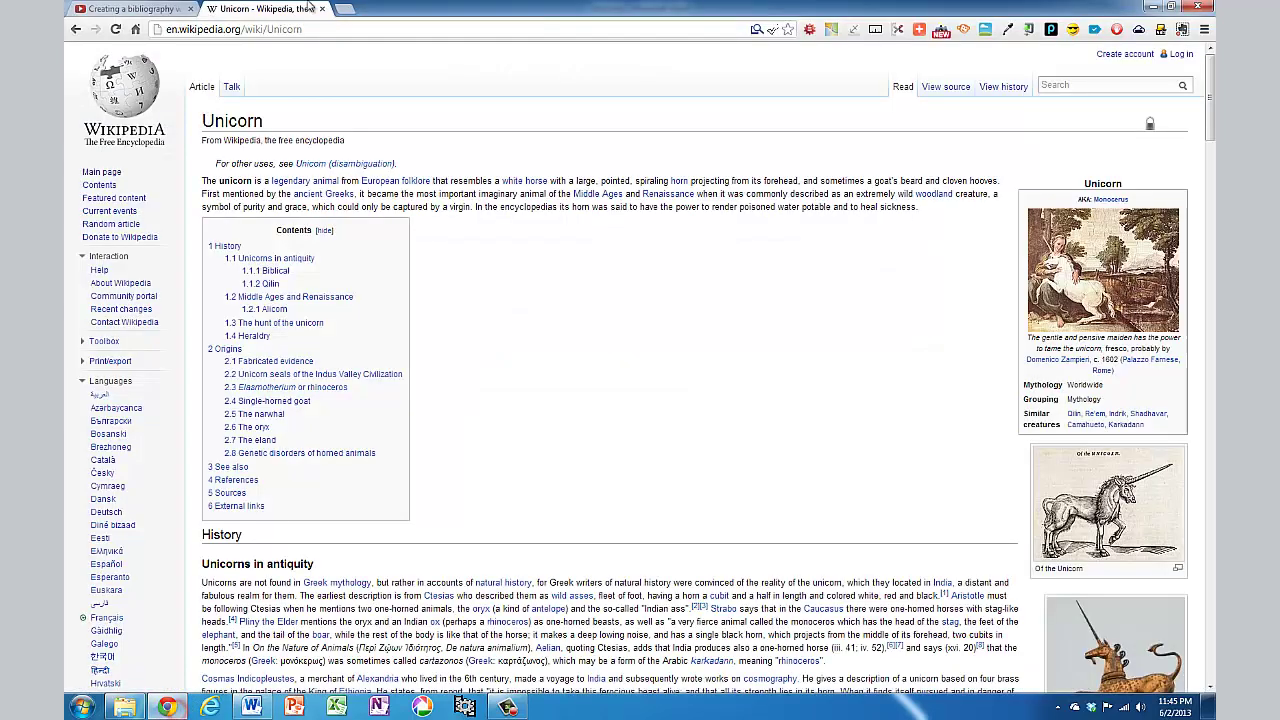
{"action": "left_click", "coordinate": [304, 29]}
{"action": "key", "text": "ctrl+c"}
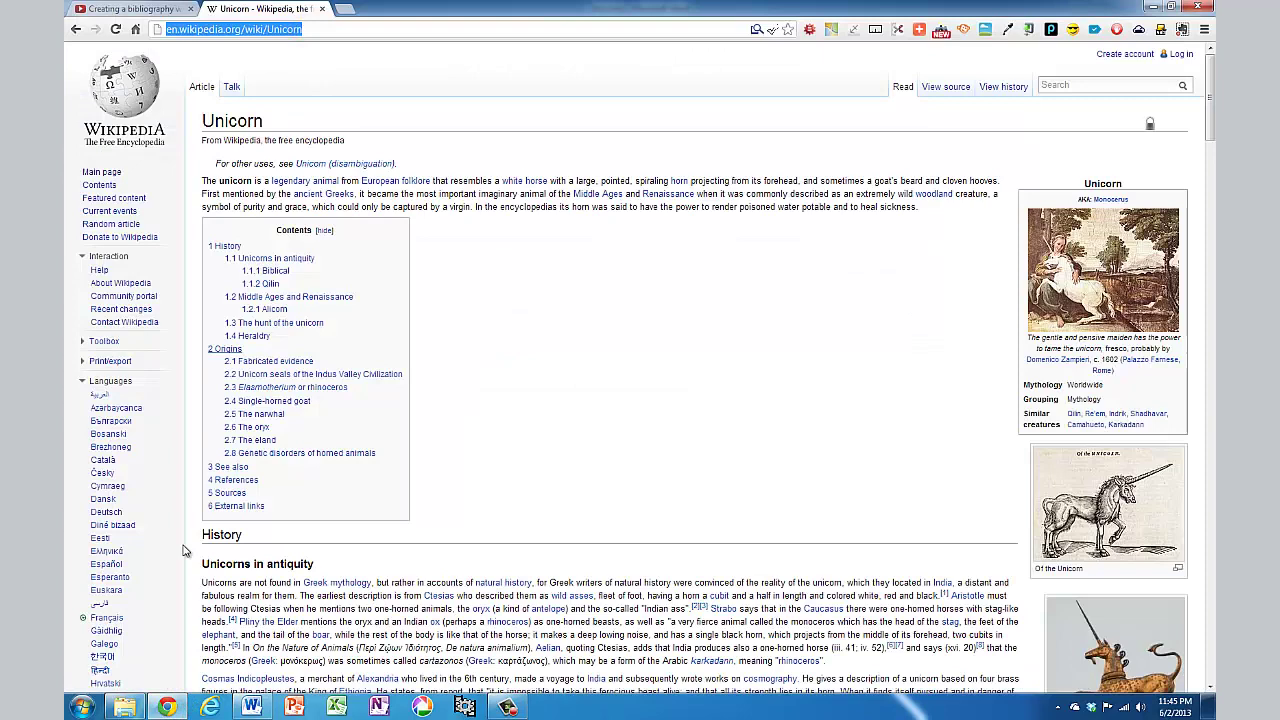
{"action": "left_click", "coordinate": [252, 707]}
{"action": "left_click", "coordinate": [556, 457]}
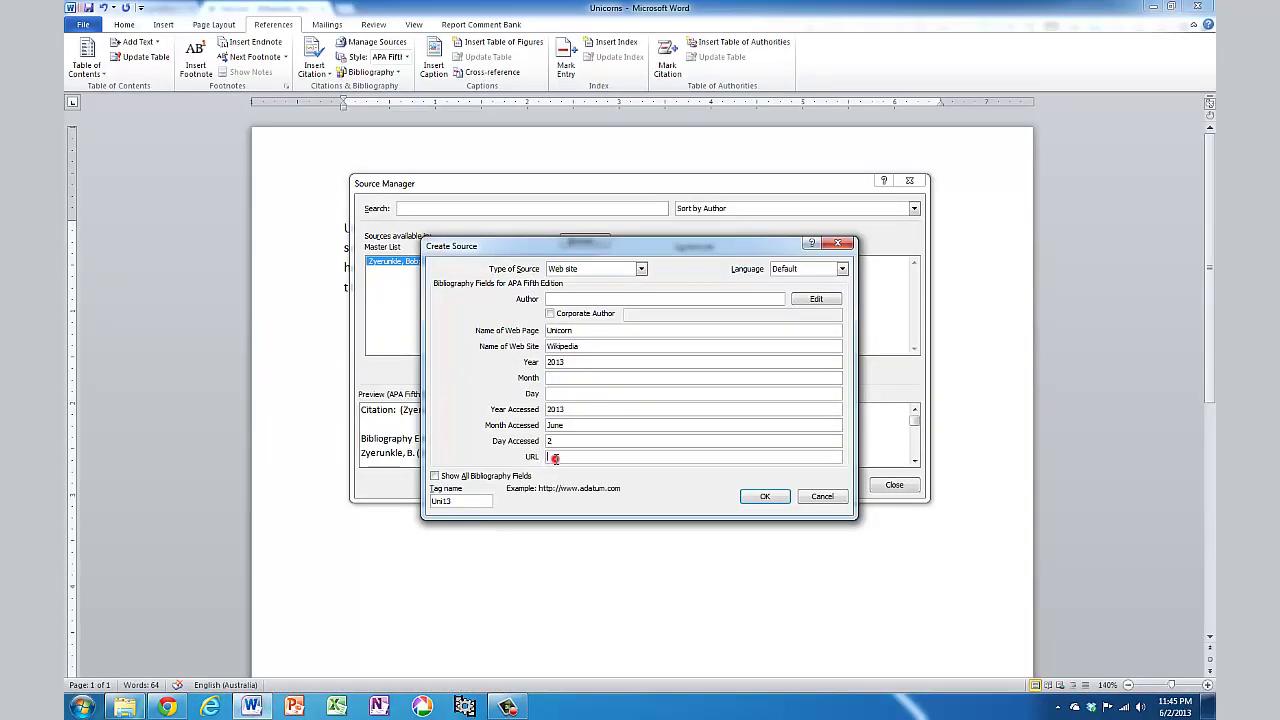
{"action": "key", "text": "ctrl+v"}
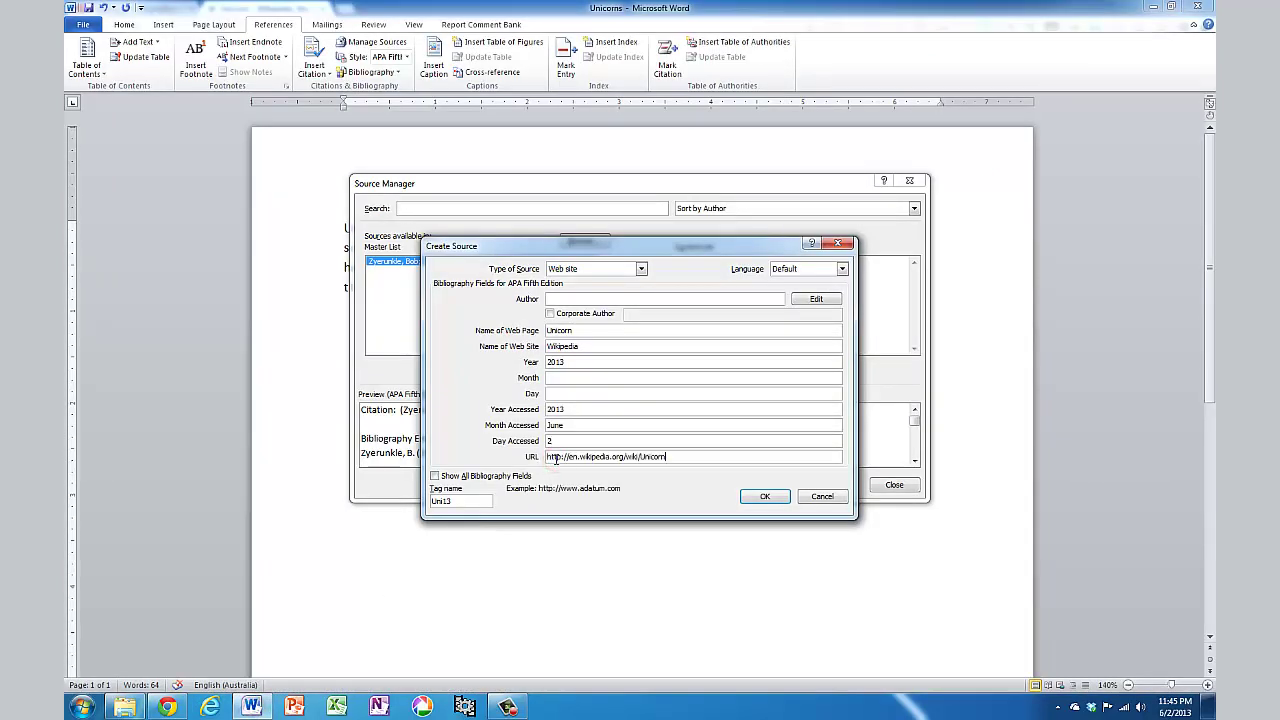
{"action": "left_click", "coordinate": [765, 497]}
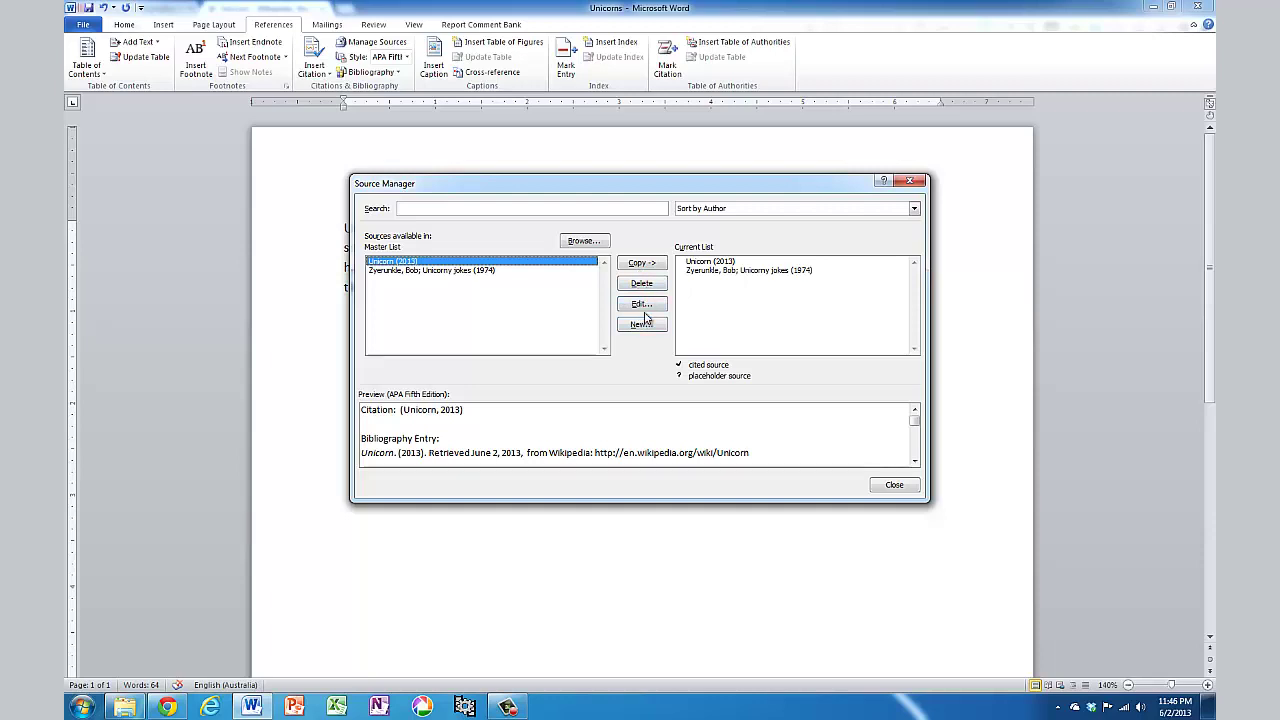
Step: Close the Source Manager to return to the Unicorns document's paragraph
{"action": "left_click", "coordinate": [895, 484]}
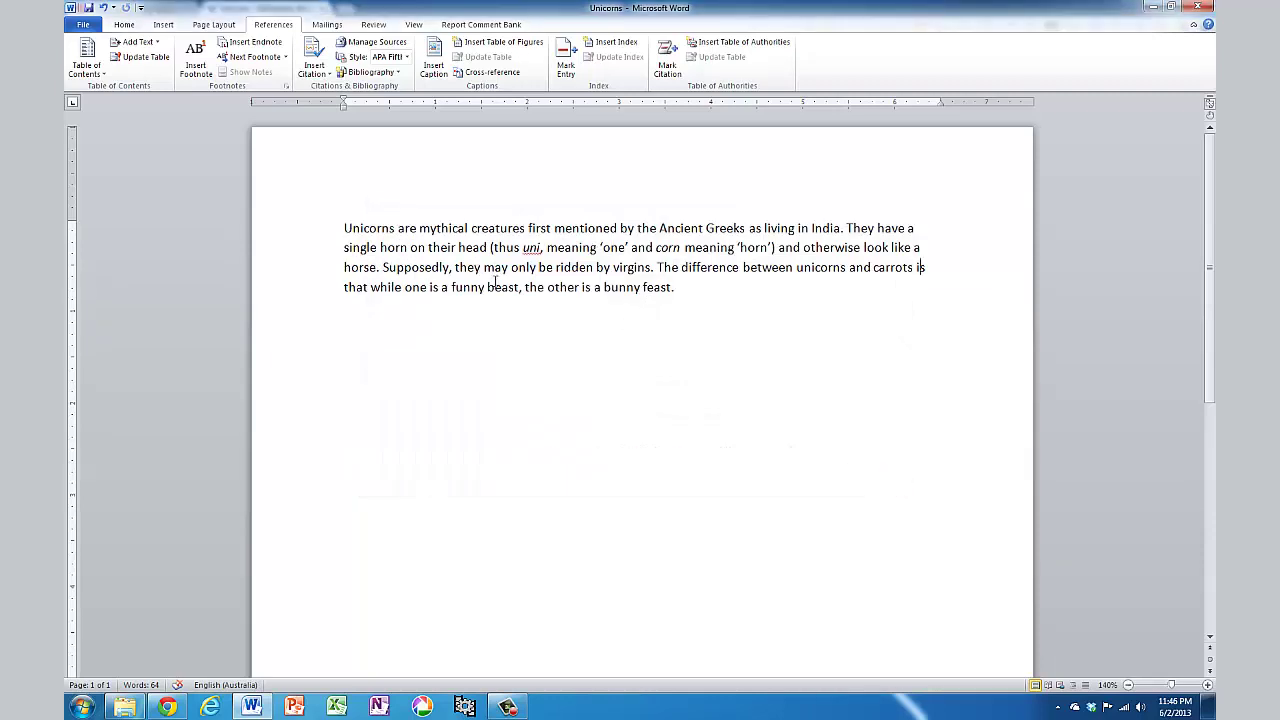
Step: Insert the Zyerunkle 1974 citation after 'feast' and the Unicorn 2013 citation after 'horse'
{"action": "left_click", "coordinate": [673, 287]}
{"action": "left_click", "coordinate": [314, 68]}
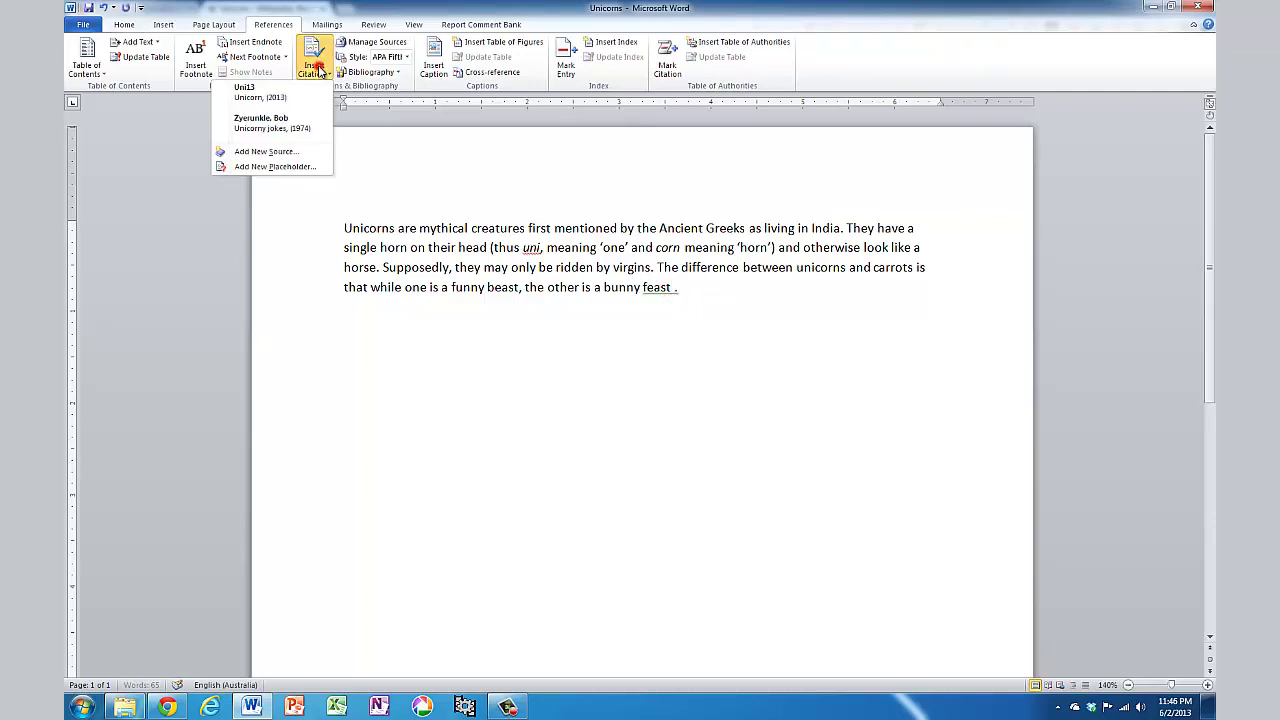
{"action": "left_click", "coordinate": [259, 124]}
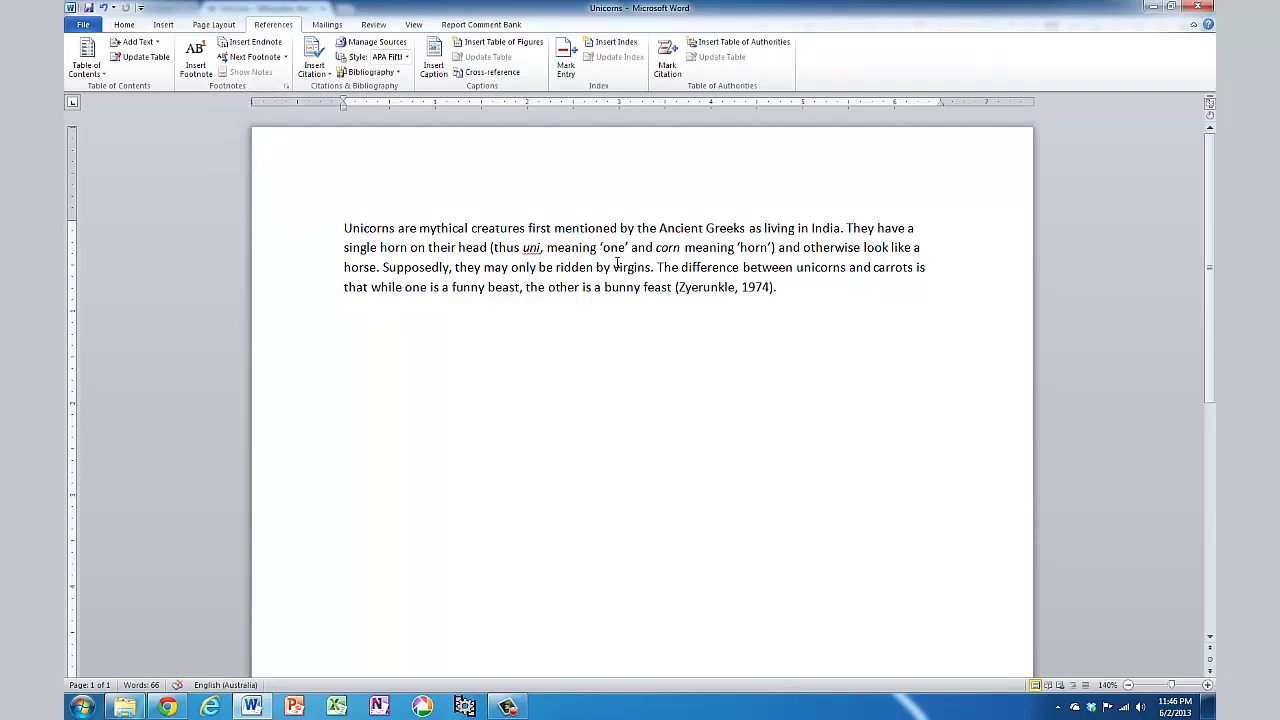
{"action": "left_click", "coordinate": [378, 267]}
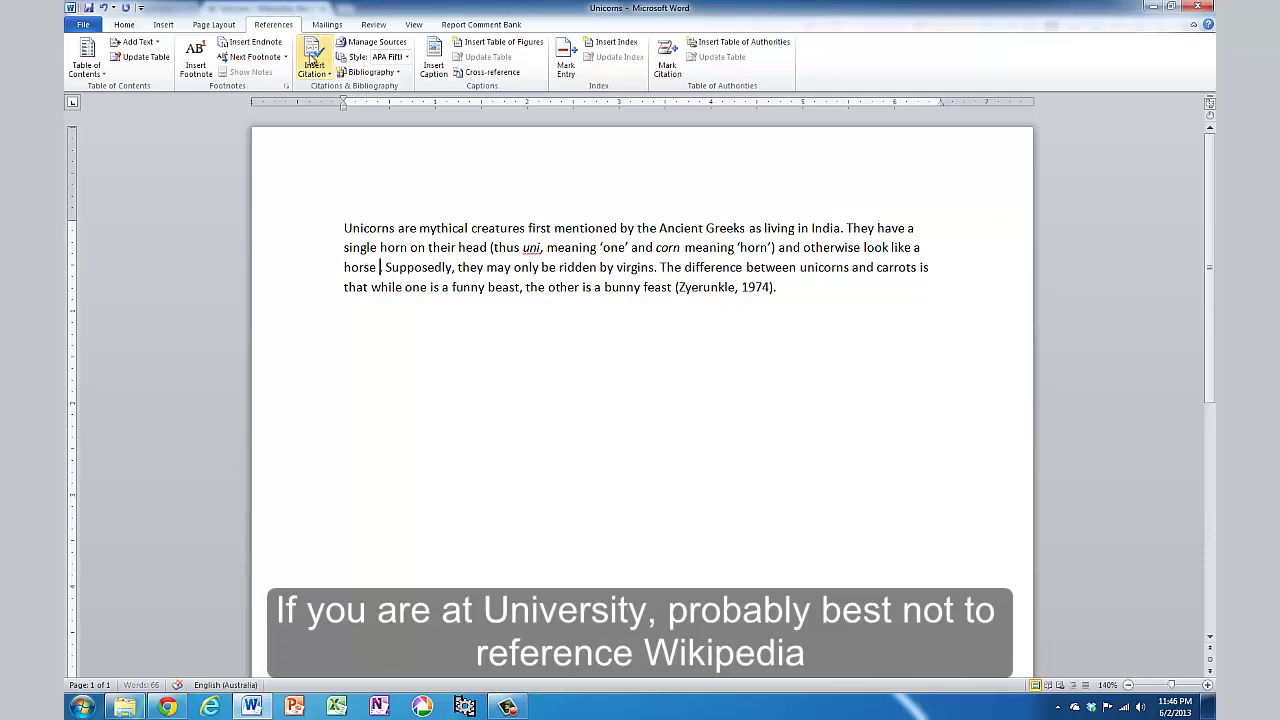
{"action": "left_click", "coordinate": [314, 66]}
{"action": "left_click", "coordinate": [285, 93]}
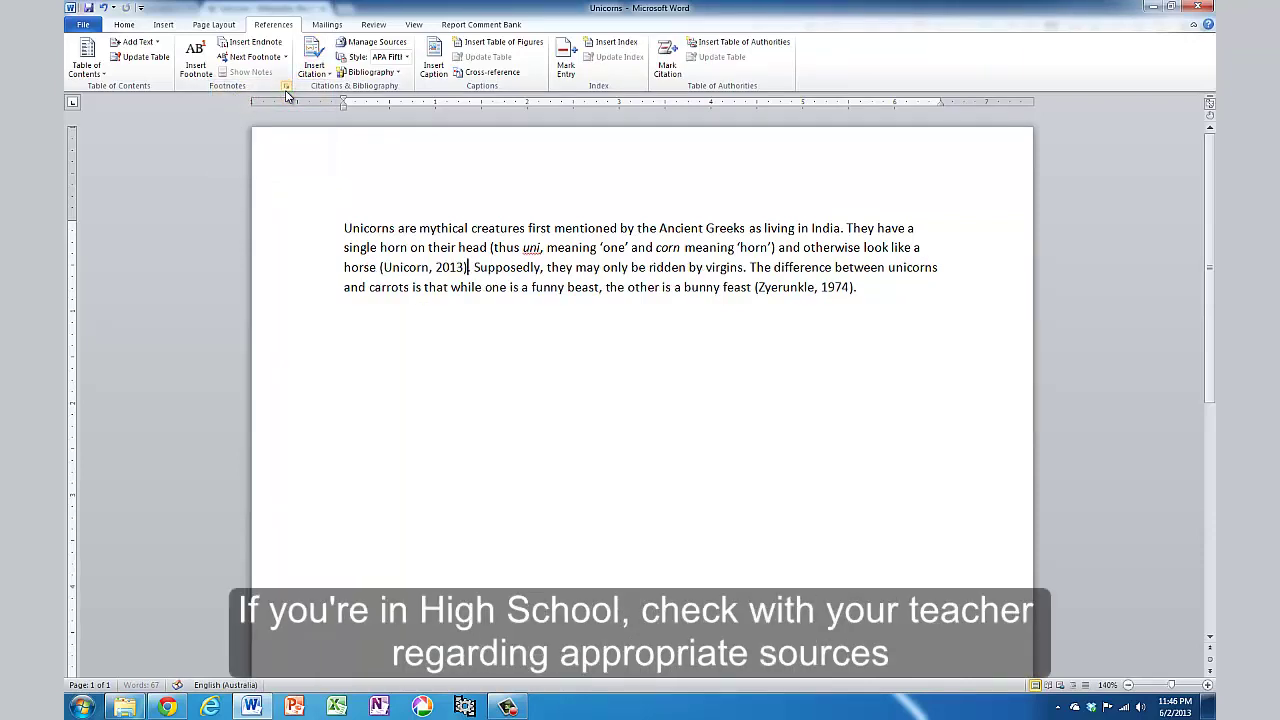
{"action": "left_click", "coordinate": [865, 293]}
Step: Insert a bibliography of the two cited sources on a new line below the paragraph
{"action": "key", "text": "Return"}
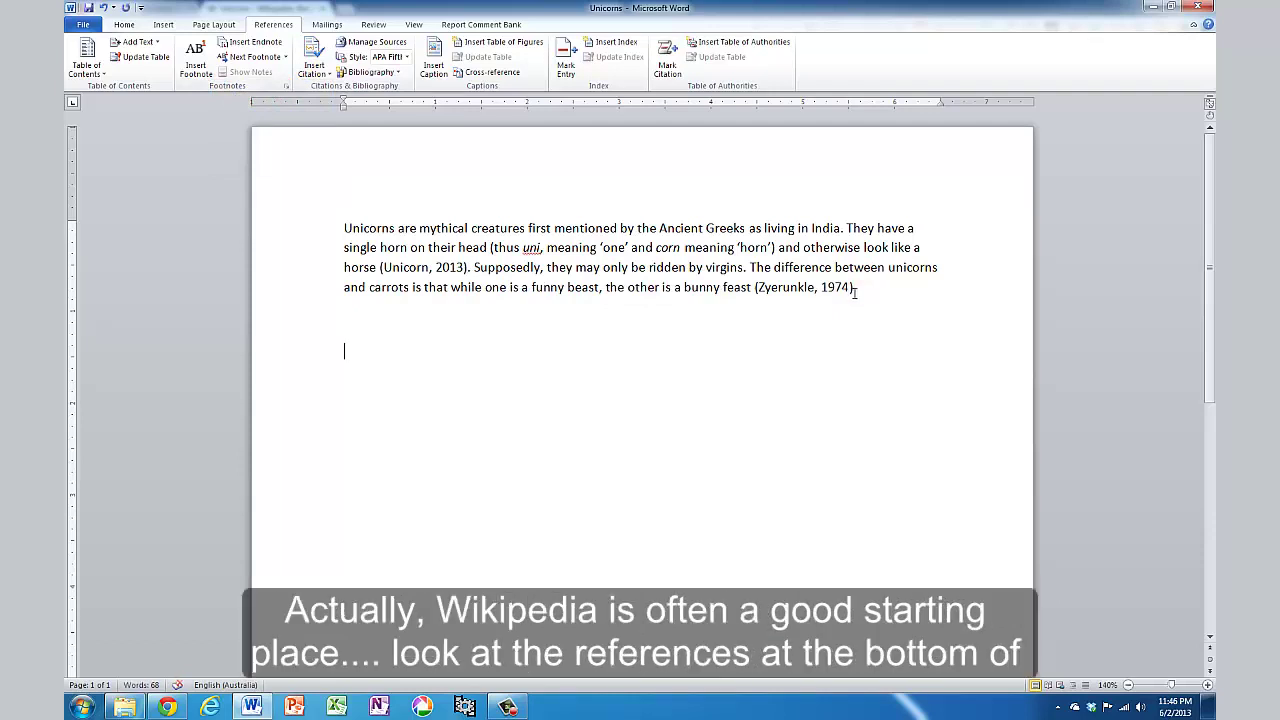
{"action": "left_click", "coordinate": [384, 76]}
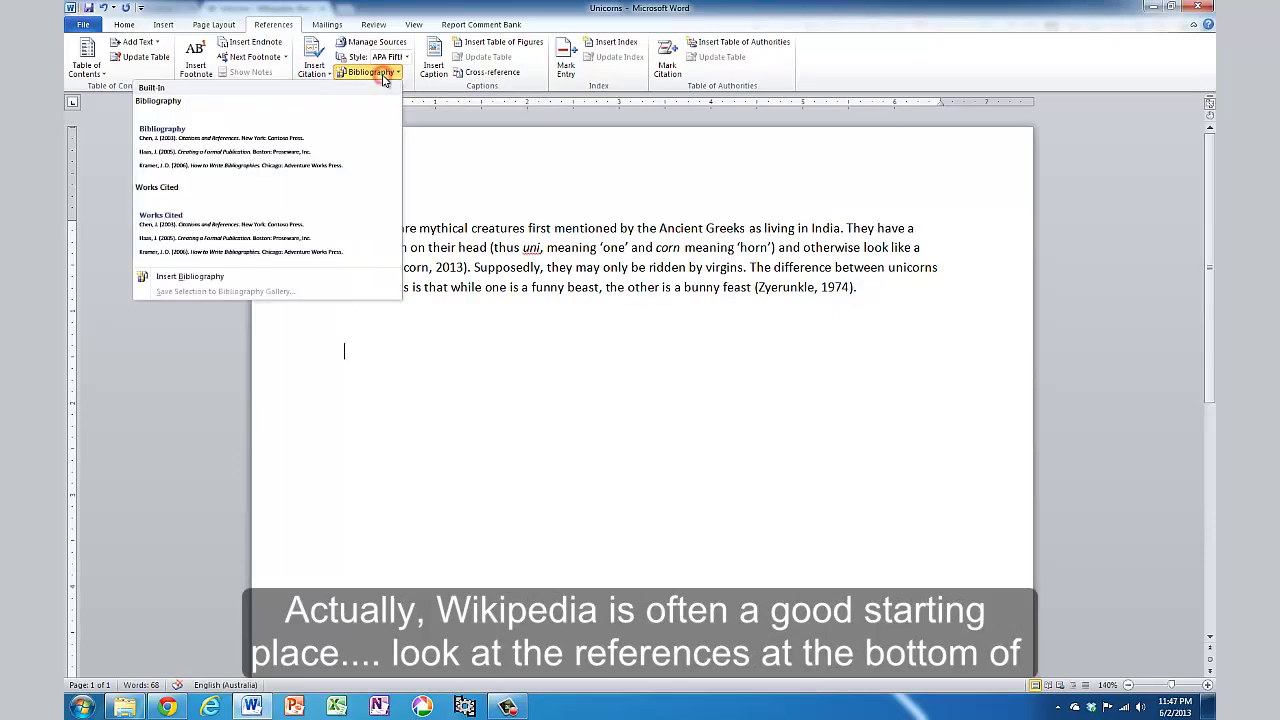
{"action": "left_click", "coordinate": [206, 279]}
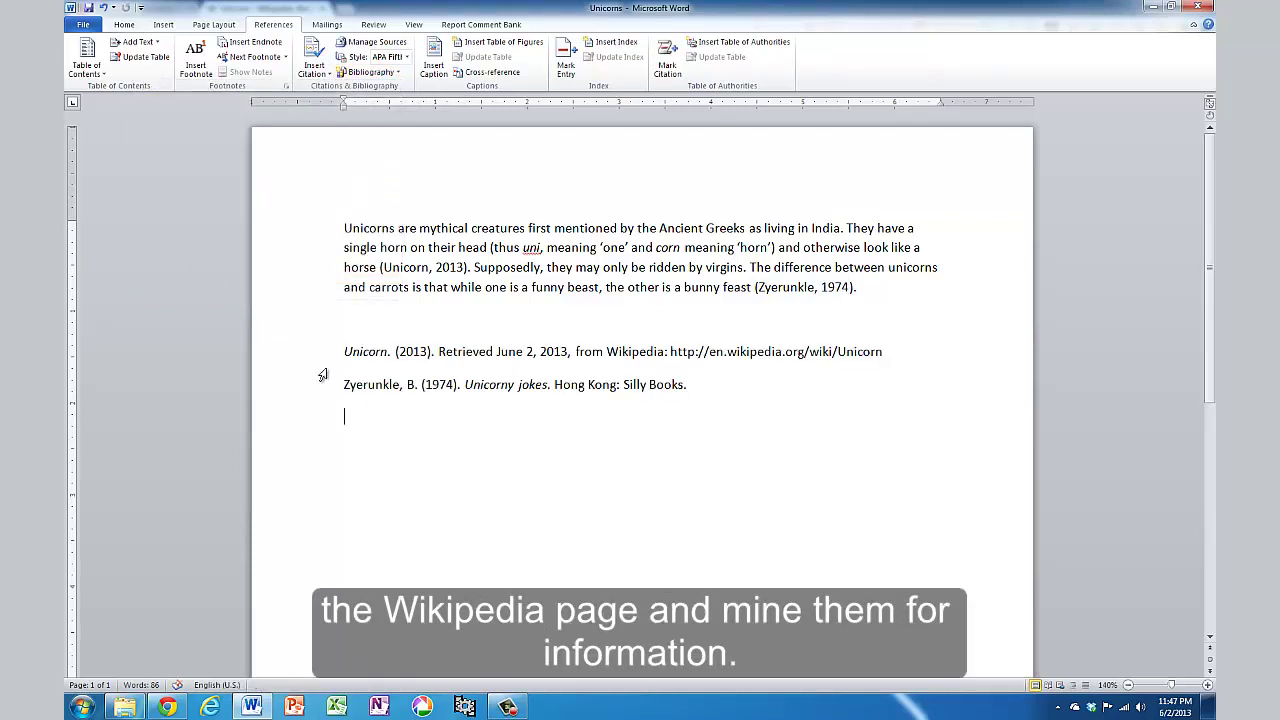